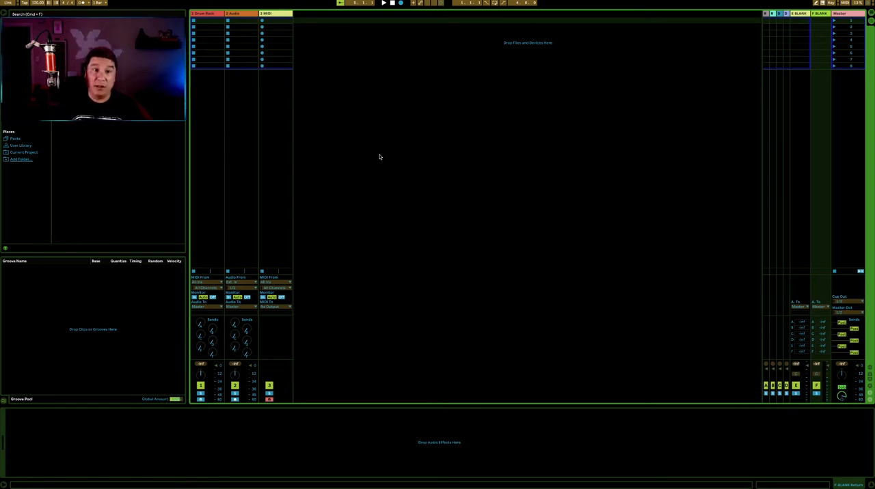
Select the Drum Rack track and load the "Basic - 808 & TOM" drum kit from the drum presets
click(400, 142)
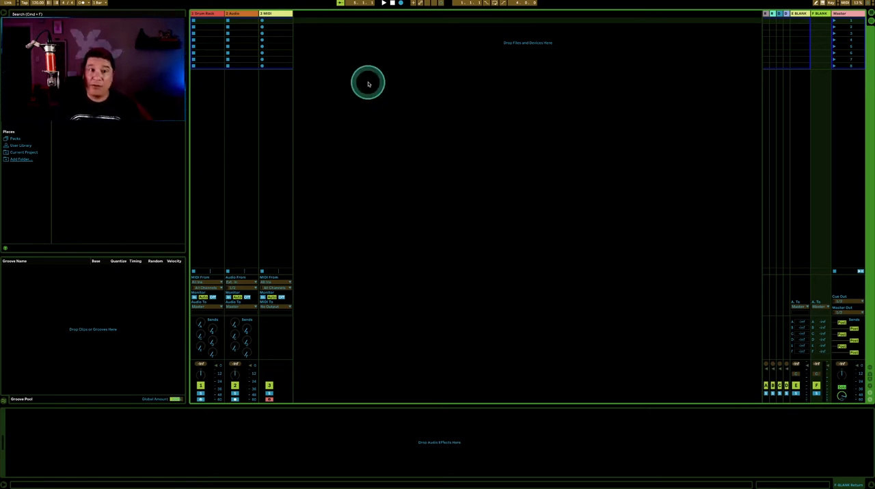
click(214, 14)
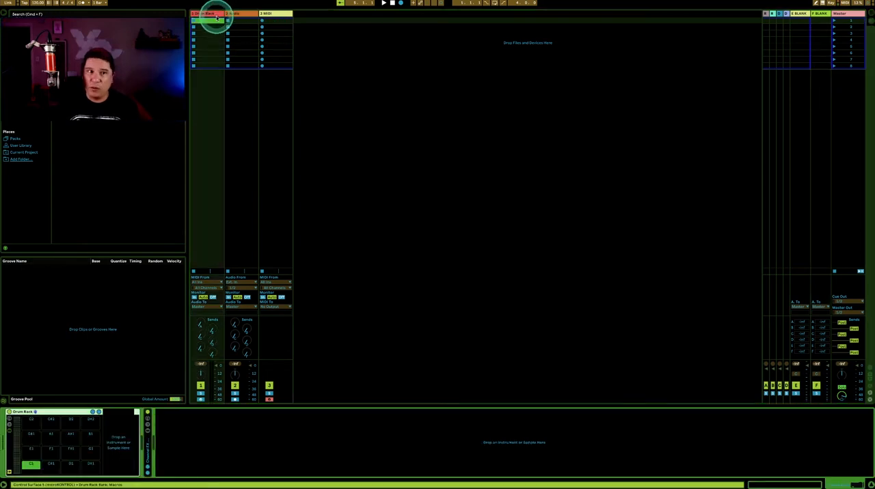
click(19, 60)
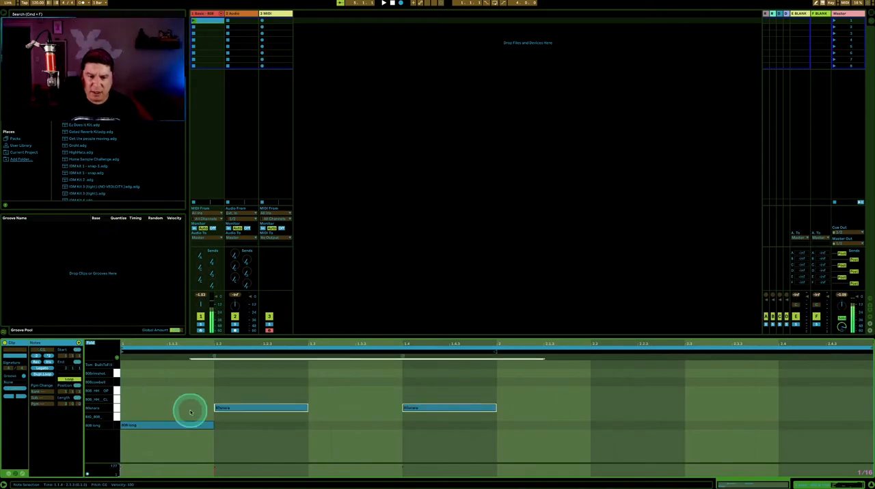
Add four 808 rimshot notes to the drum clip in the beat after the first snare and around the second
click(699, 380)
double_click(319, 373)
double_click(365, 373)
double_click(460, 373)
double_click(508, 374)
Fill the start of the drum clip with duplicated closed hi-hat notes and nudge one rimshot note slightly earlier
double_click(129, 400)
key(super+d)
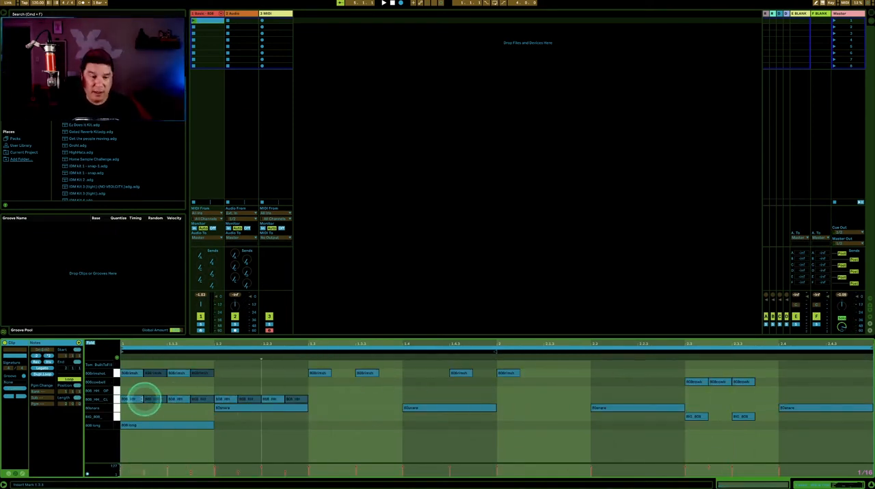
click(194, 21)
drag(461, 374, 449, 374)
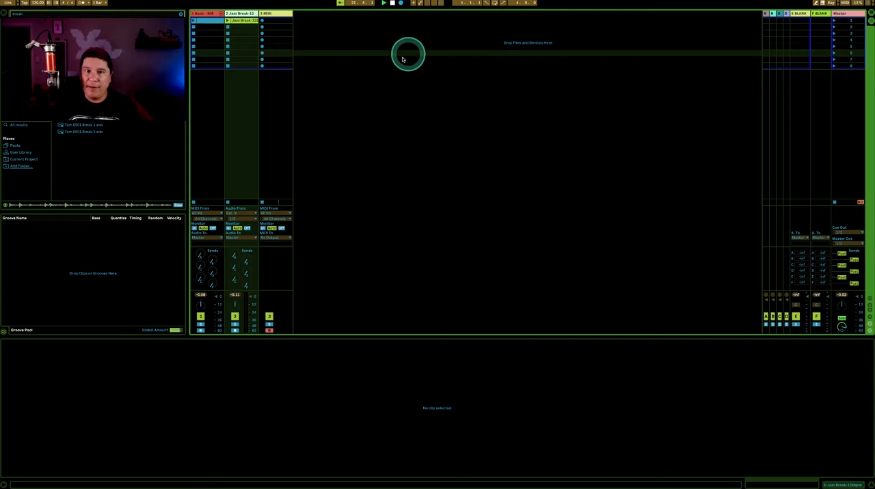
click(402, 58)
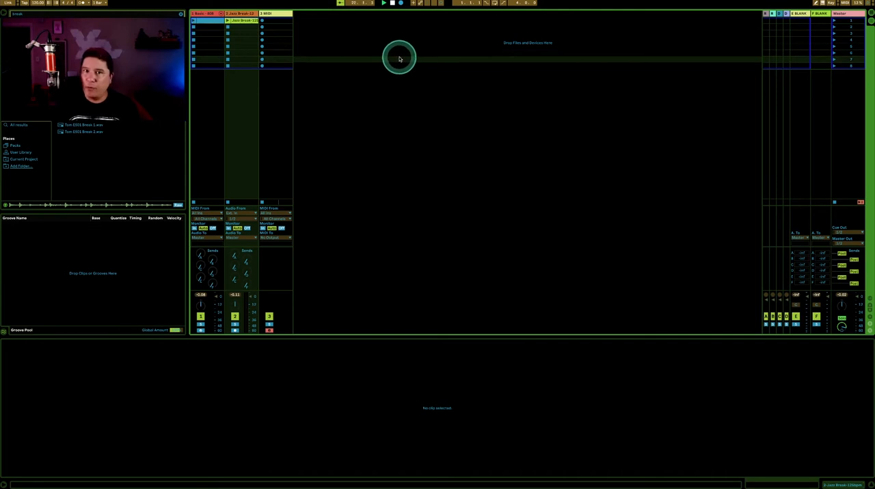
click(247, 14)
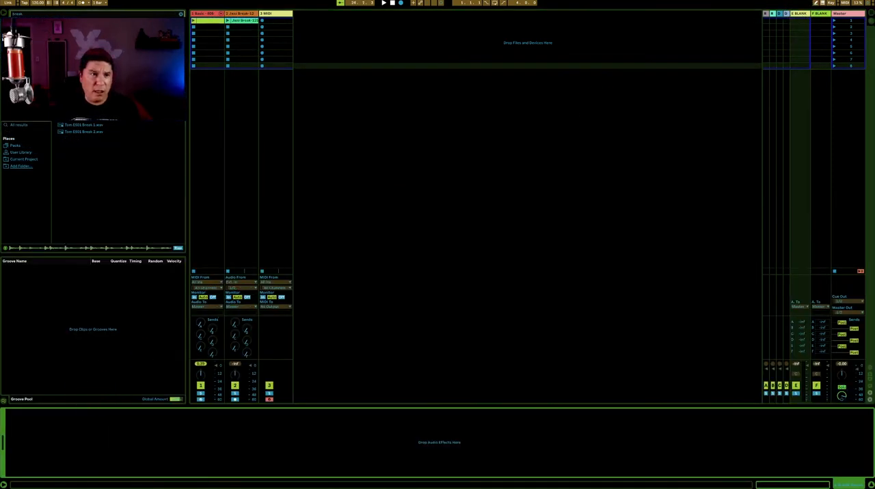
Clear the browser search and add an empty Audio Effect Rack to the blank return track E
click(43, 14)
key(BackSpace)
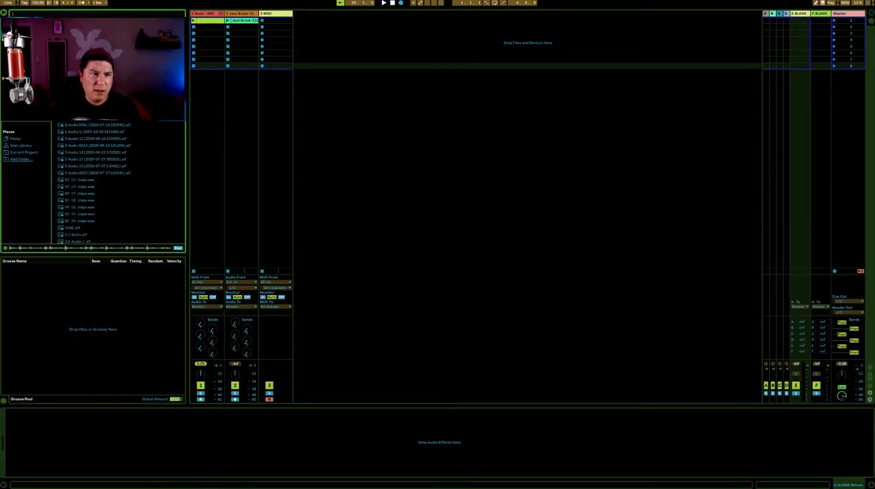
scroll(116, 183, up, 10)
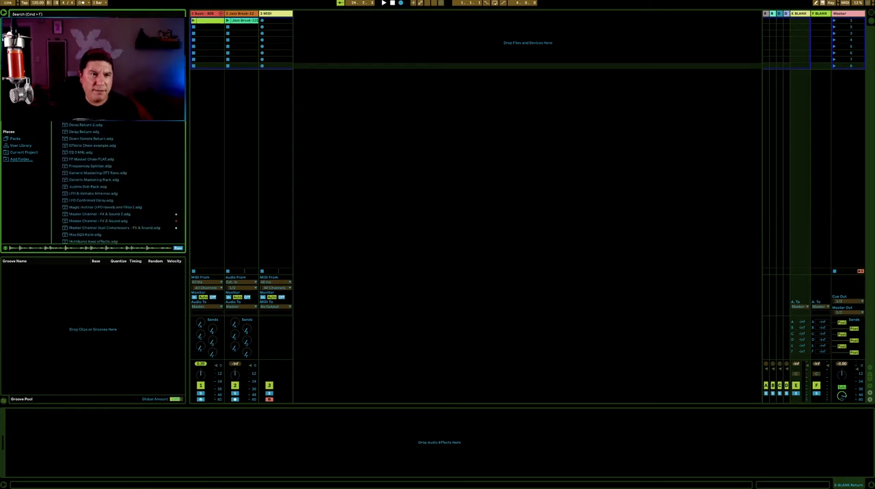
drag(88, 86, 109, 436)
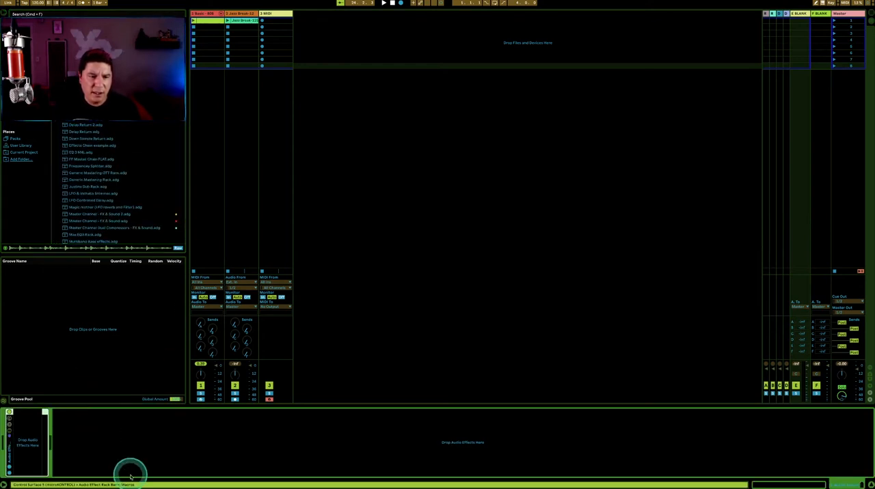
Add a Compressor to return track E, place it inside the Audio Effect Rack and set its ratio to inf:1
right_click(107, 443)
mouse_move(136, 458)
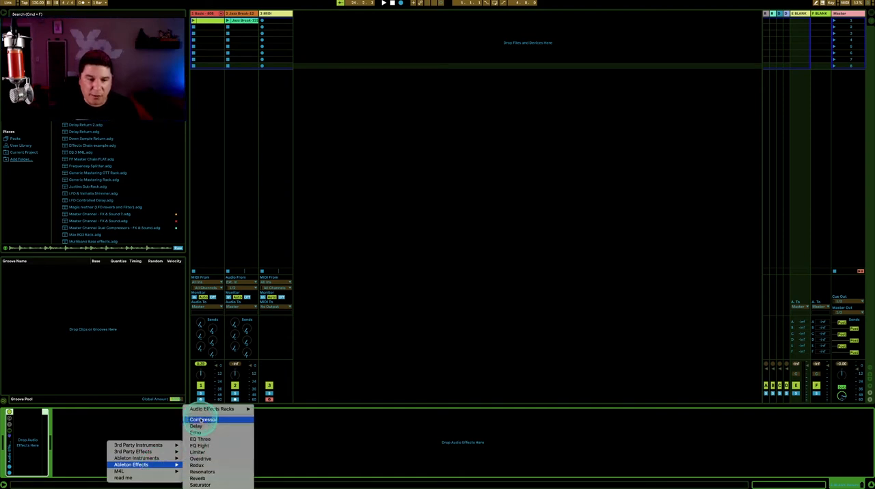
click(202, 419)
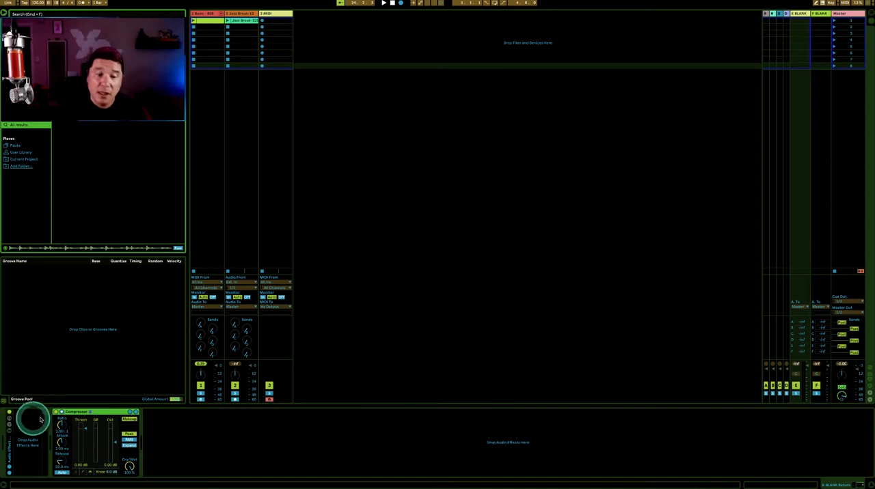
drag(79, 413, 23, 427)
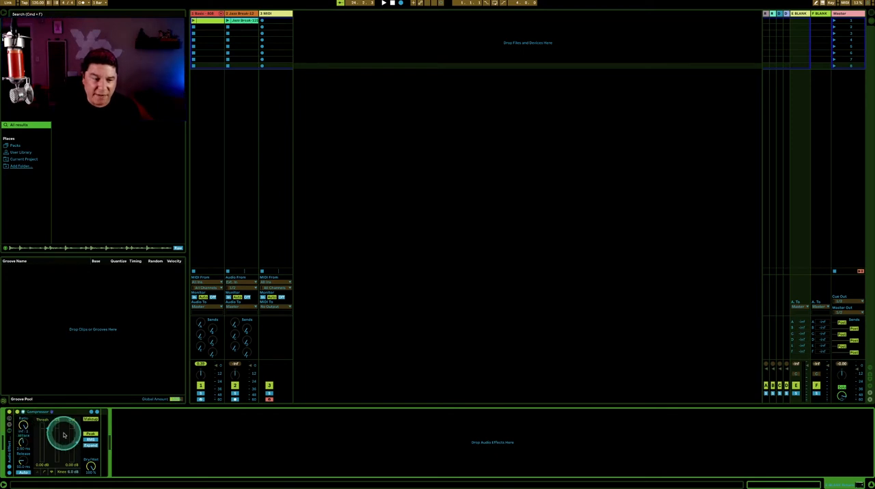
Lower the Compressor's threshold to -12.7 dB and raise its output gain
drag(47, 428, 75, 441)
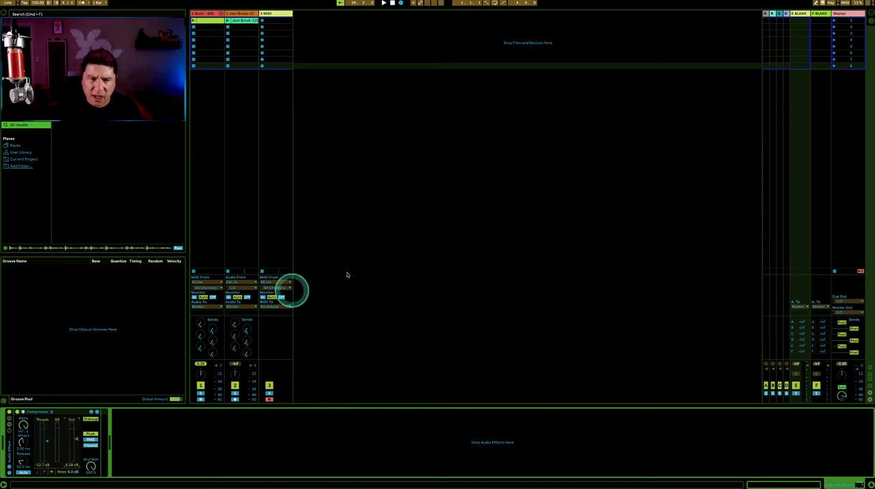
click(372, 212)
click(262, 121)
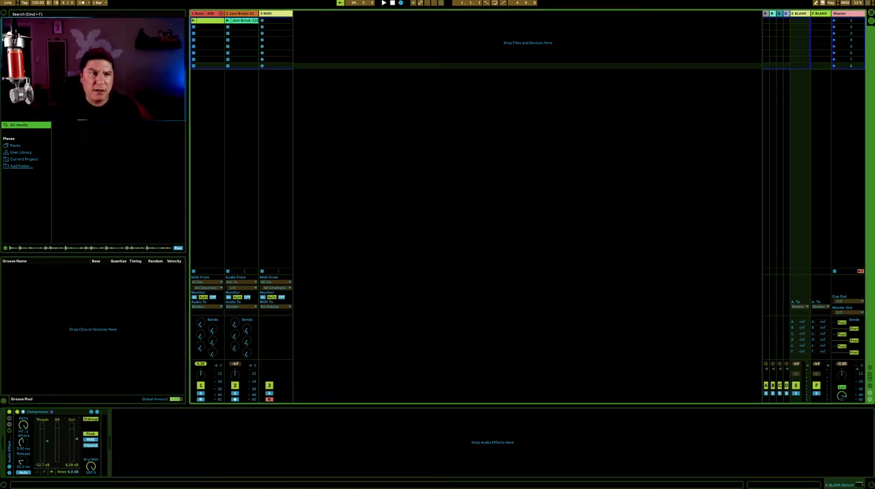
Load the Berlin preset of Resonators after the Compressor in the return track's effect rack
click(21, 70)
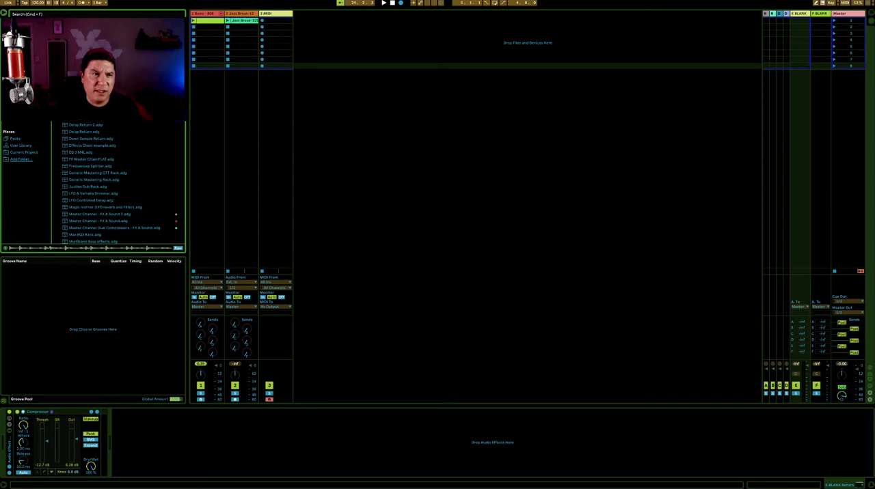
scroll(68, 122, down, 12)
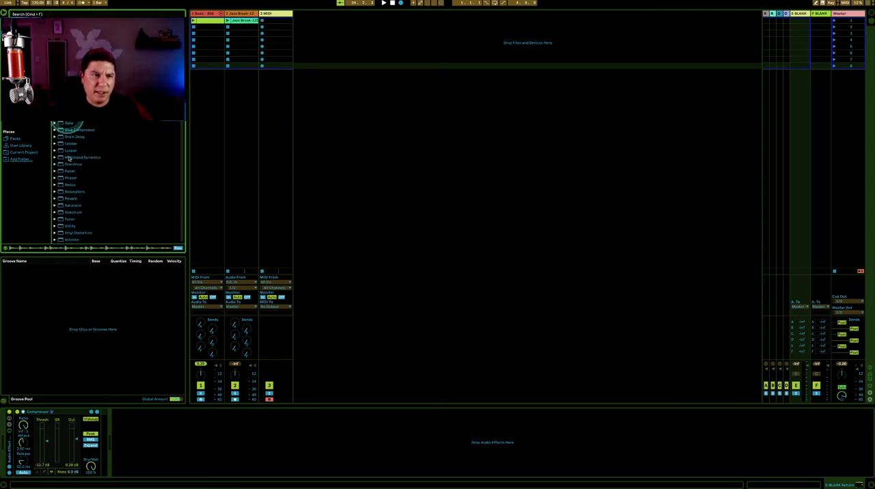
click(56, 193)
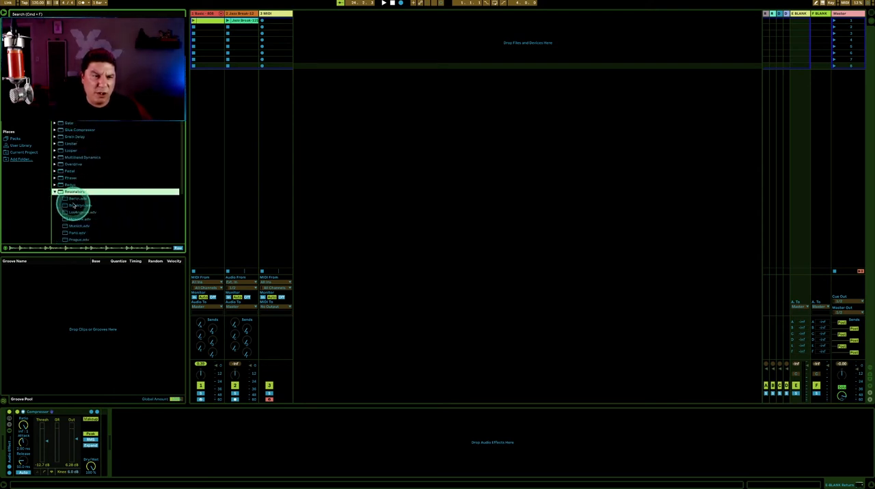
drag(66, 200, 96, 429)
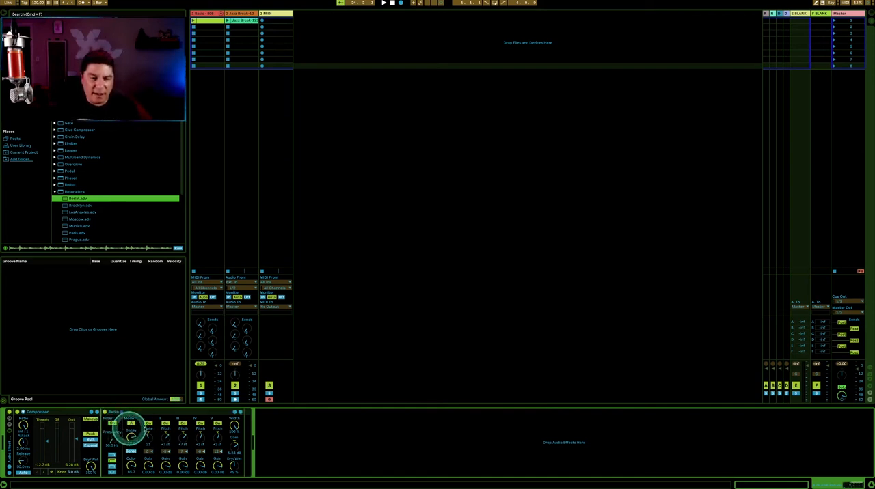
click(465, 182)
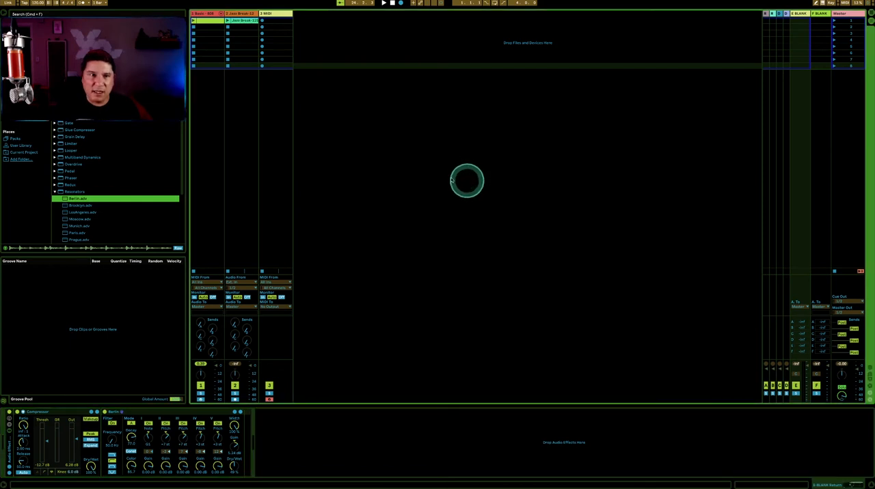
Play the Jazz Break and 808 drum clips together with the Jazz Break track's send E turned up
click(240, 14)
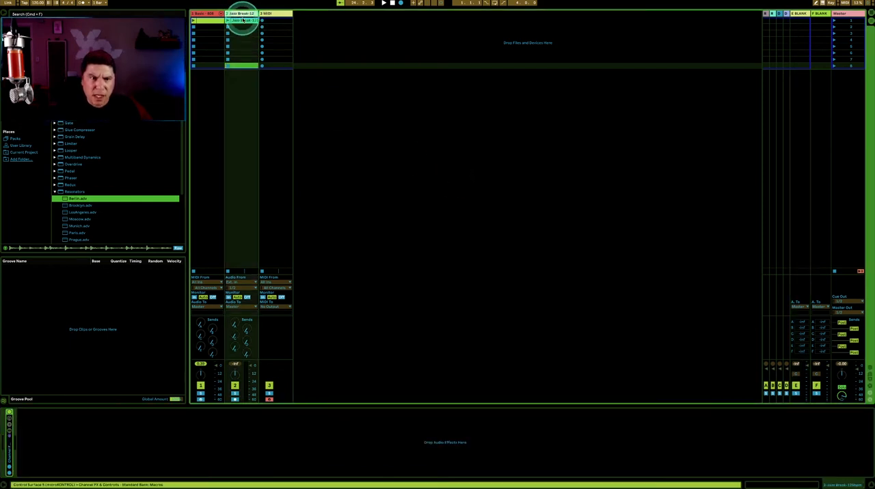
click(227, 20)
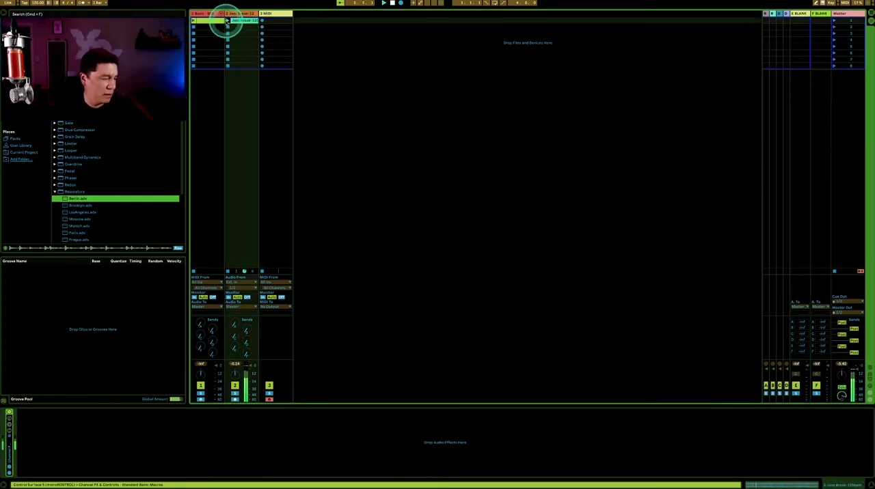
key(Right)
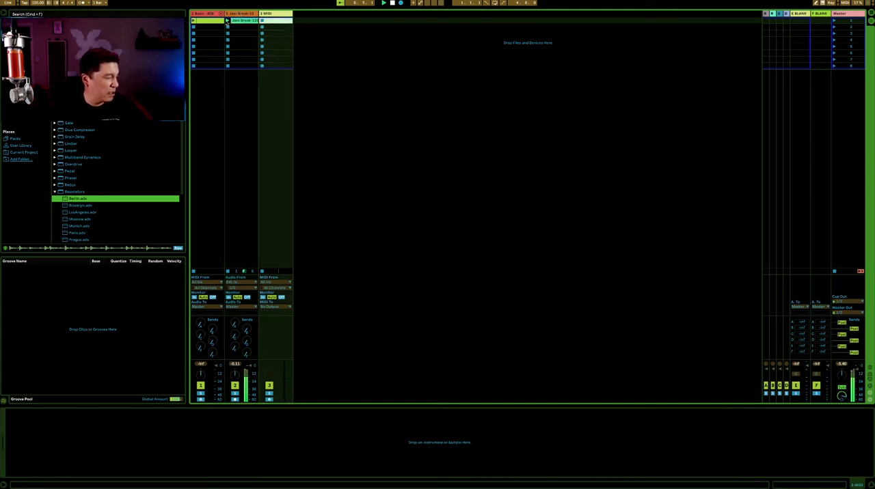
click(226, 21)
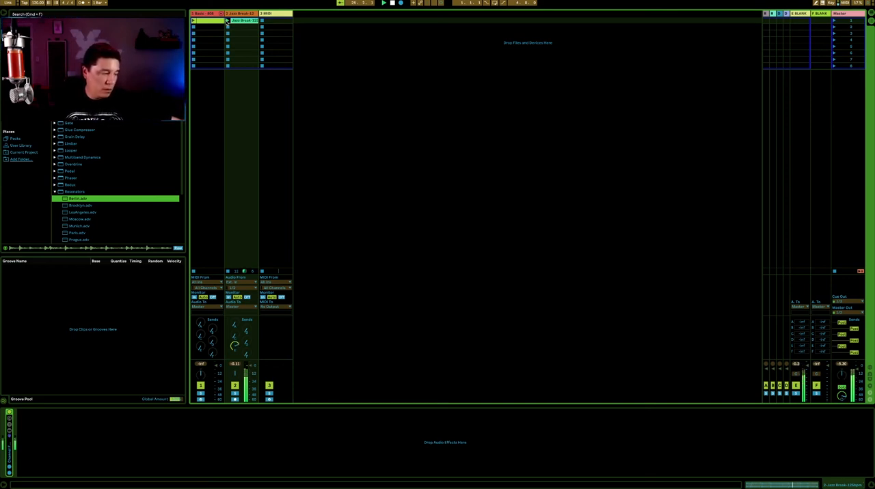
click(226, 21)
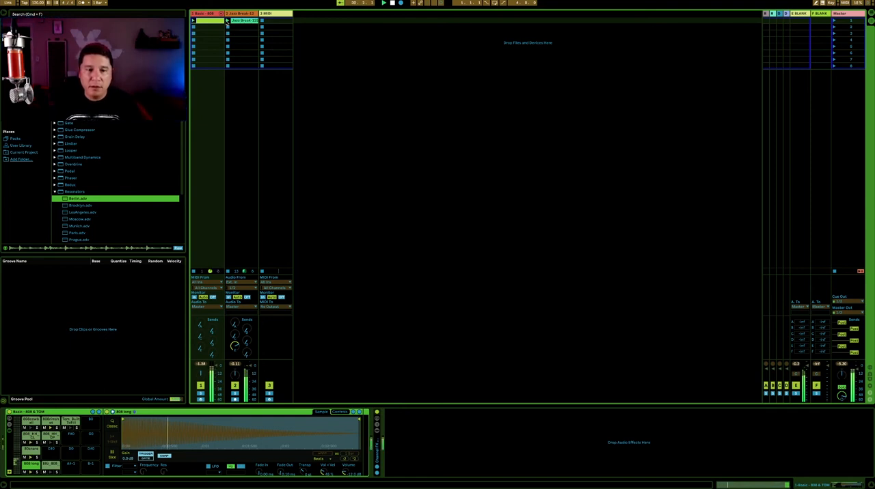
click(226, 21)
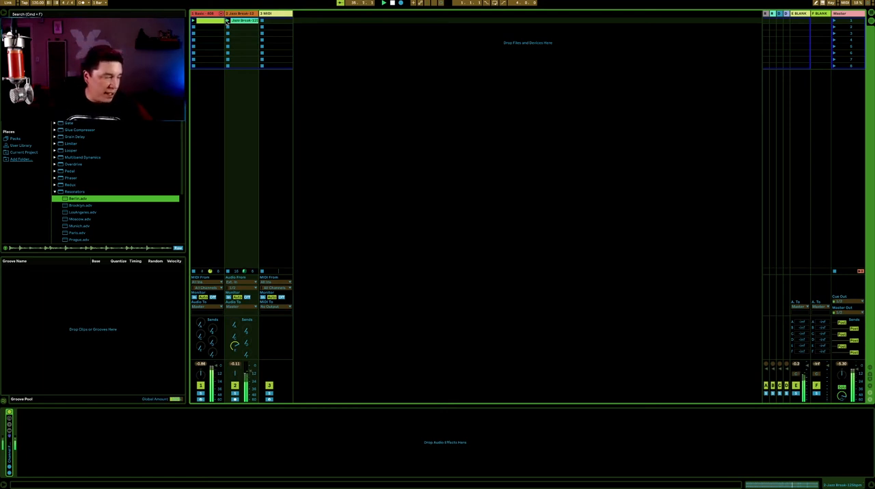
Show return track E's devices and try out the input filter types of the Berlin Resonators
click(804, 14)
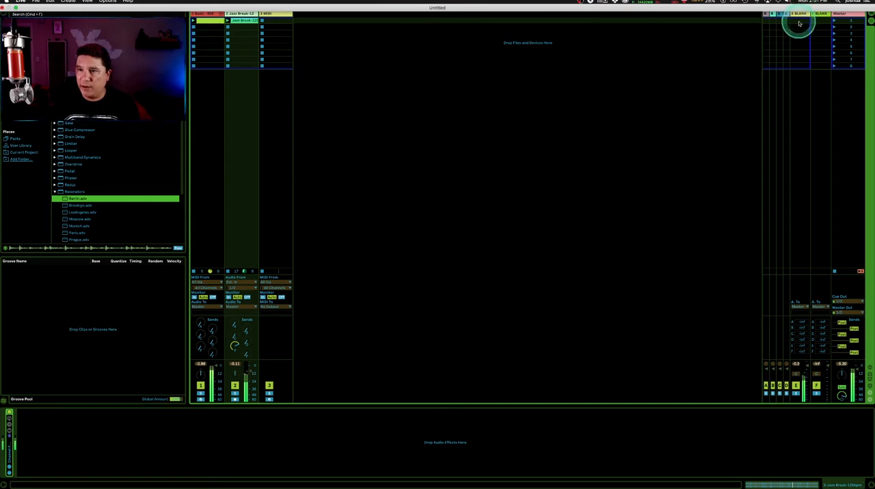
click(715, 64)
click(800, 15)
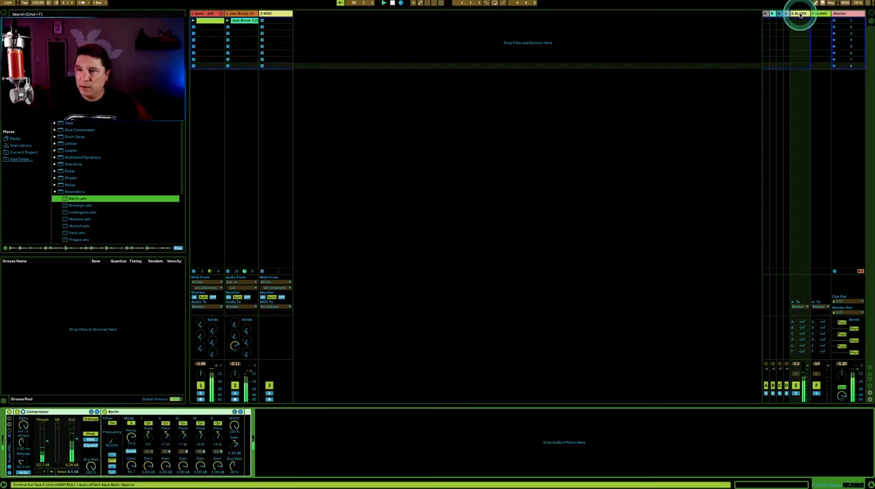
click(111, 421)
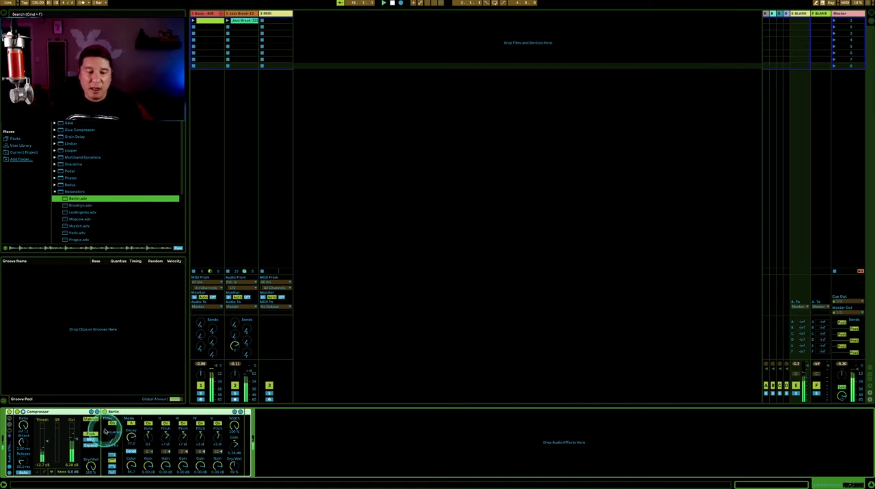
click(112, 462)
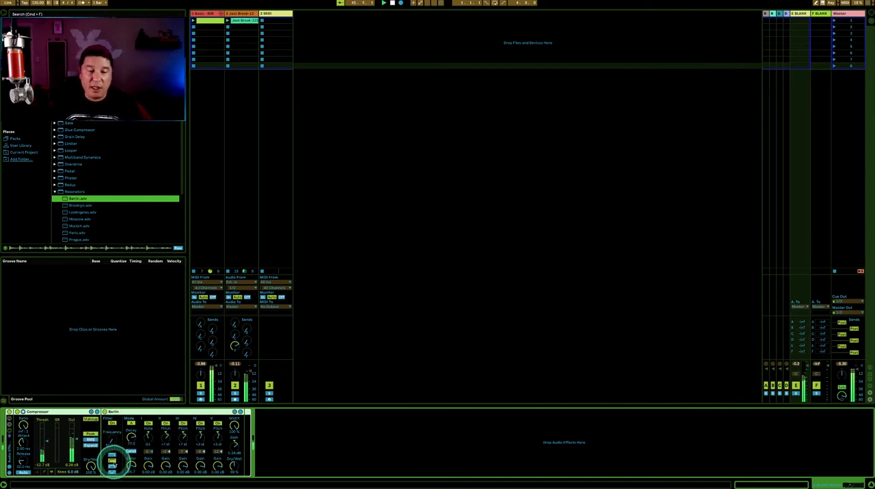
click(114, 464)
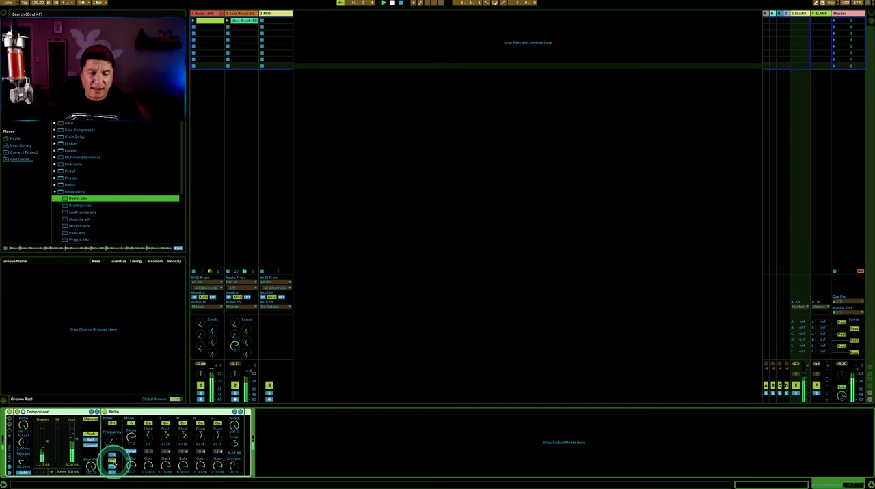
click(111, 471)
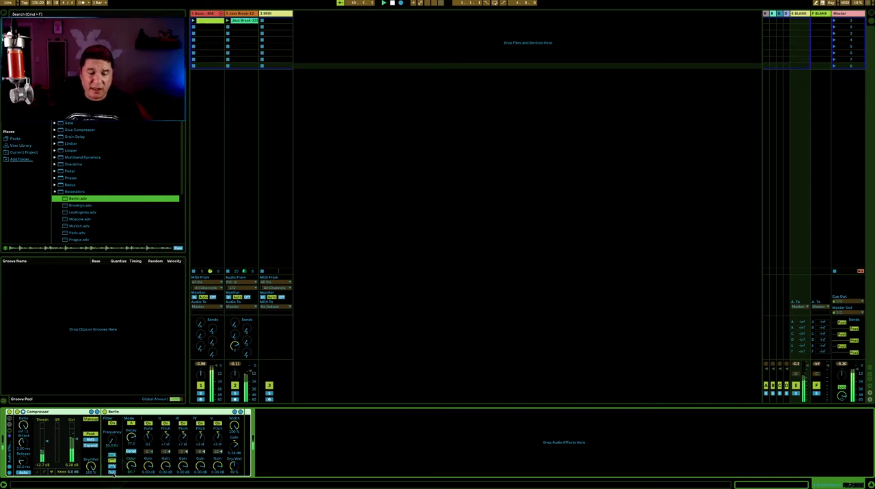
click(112, 472)
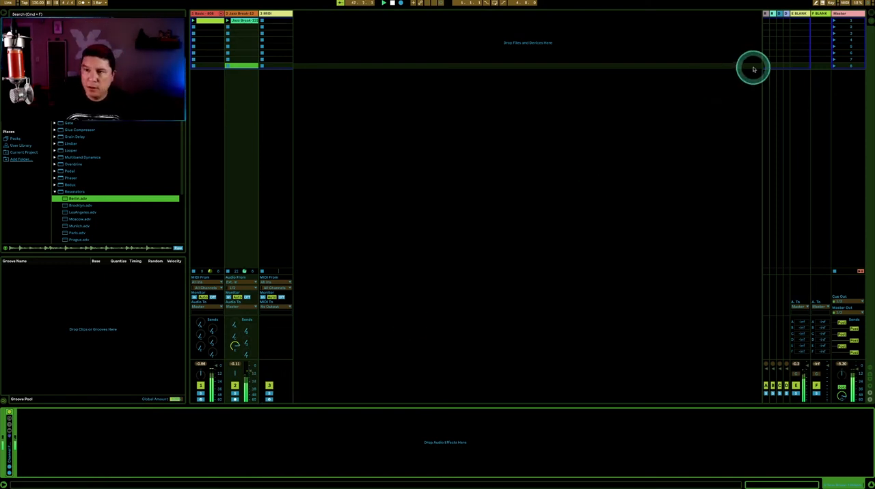
Reselect return track E and switch the Berlin Resonators' input filter to the first filter type
click(791, 19)
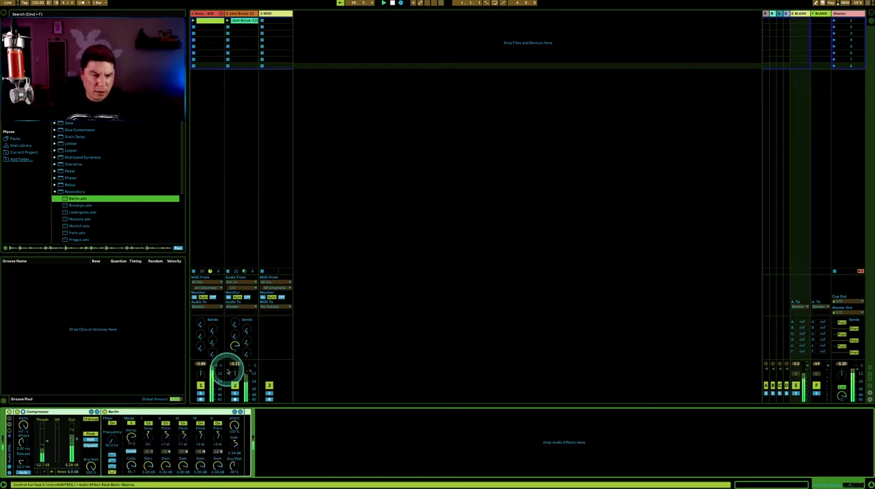
click(111, 455)
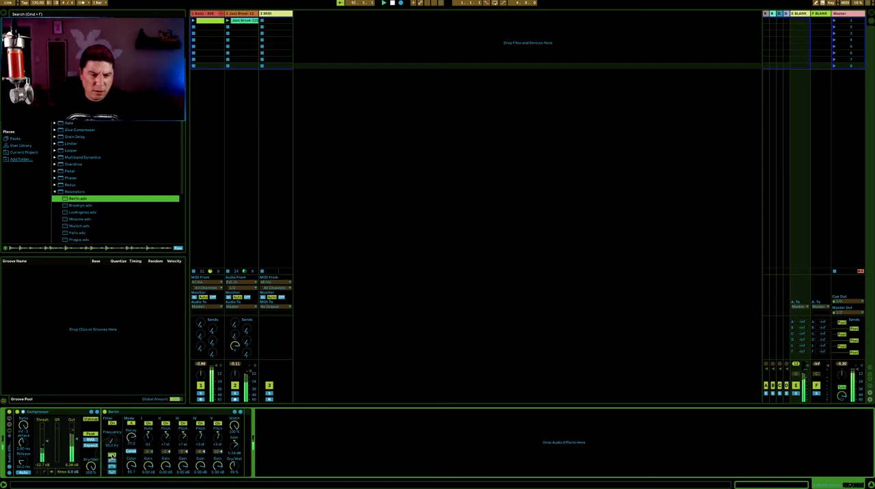
Set the Berlin Resonators' input filter to the last filter type, raise its frequency and lower the Dry/Wet mix
click(112, 462)
click(112, 473)
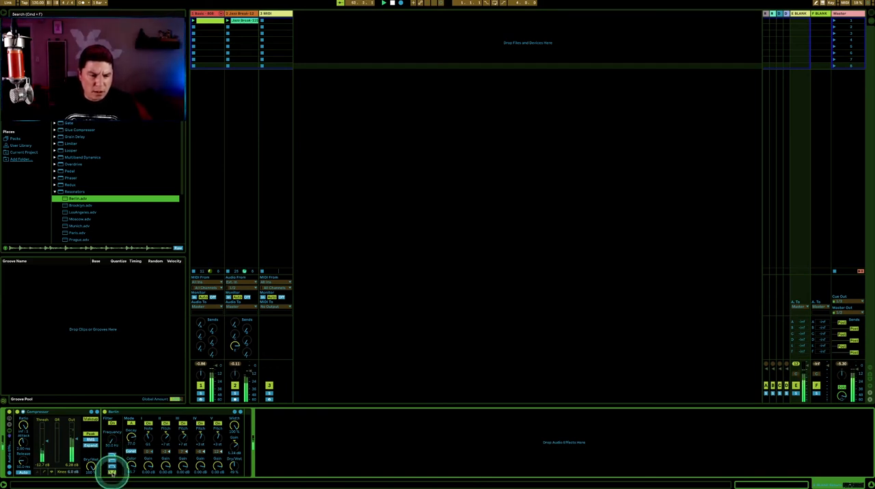
drag(112, 442, 110, 441)
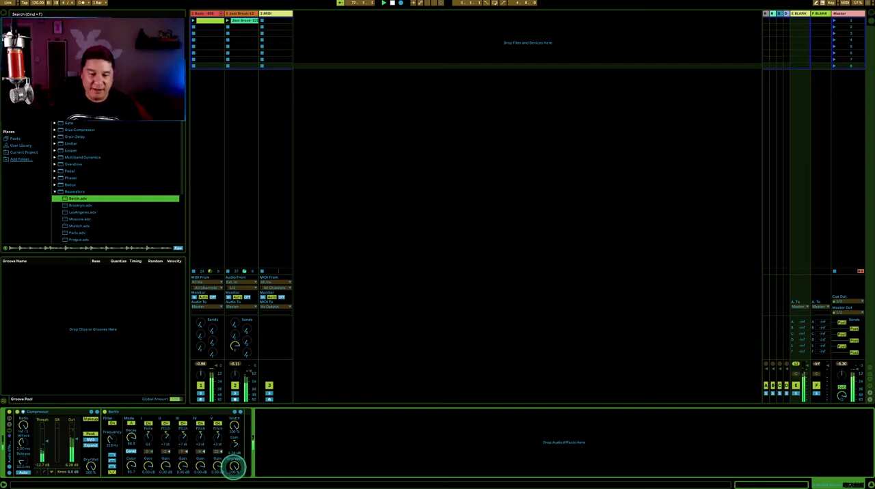
drag(233, 468, 233, 475)
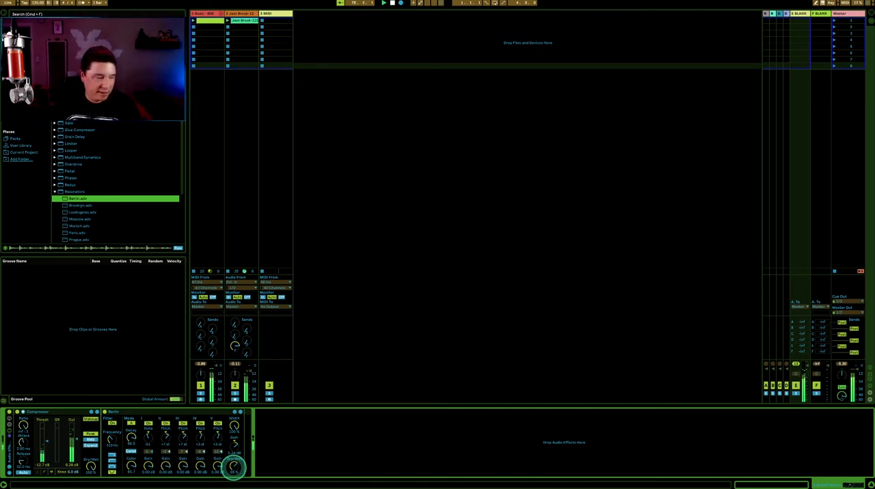
click(359, 337)
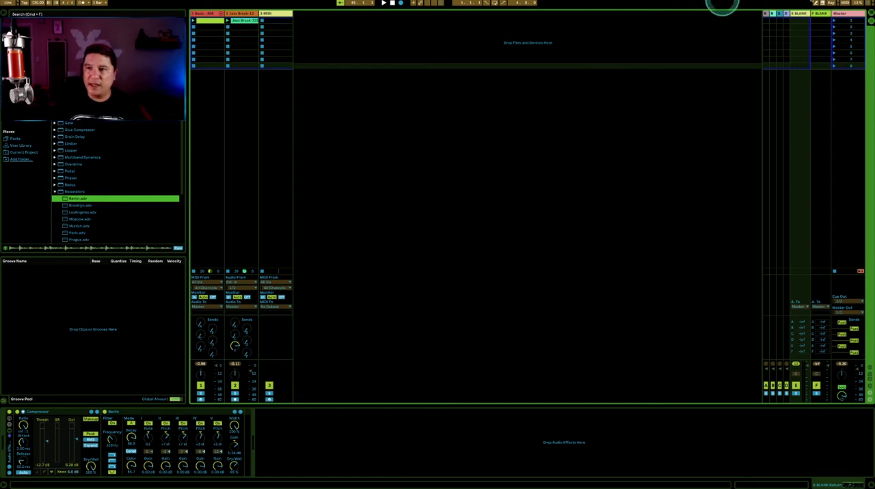
Load the saved Resonator (Rome) Return rack onto return track F and move the ValhallaShimmer plug-in window higher
double_click(802, 14)
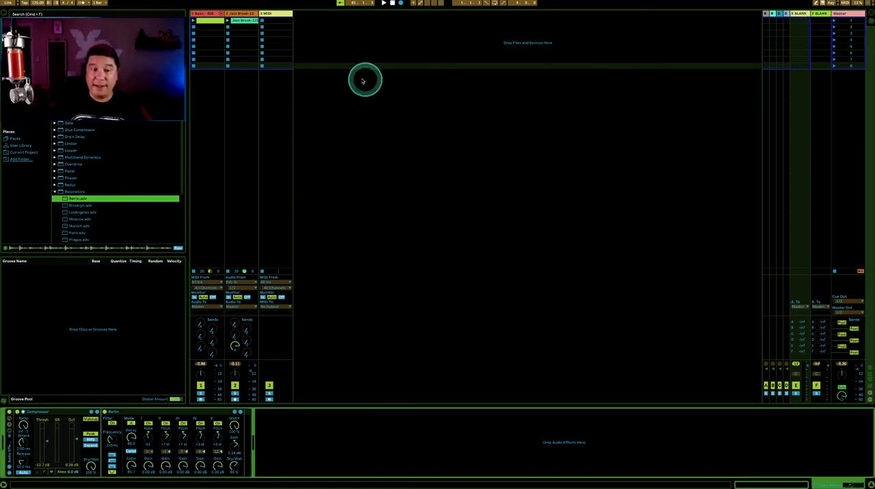
click(817, 14)
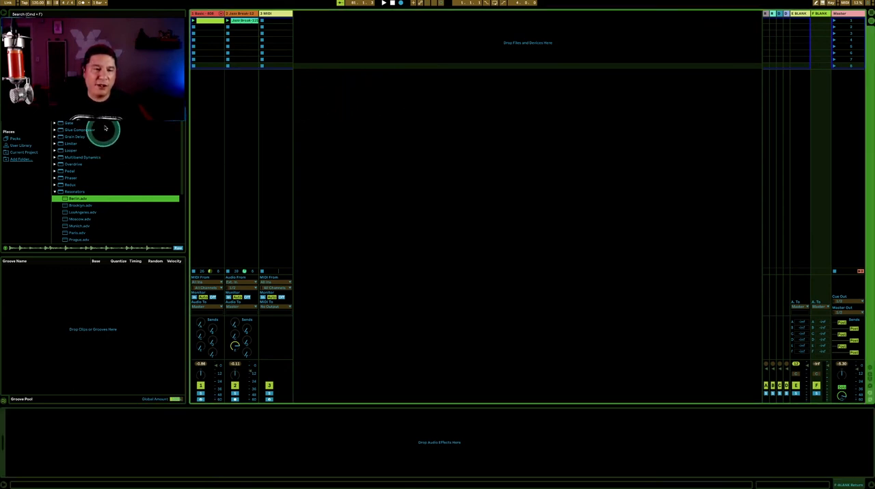
scroll(109, 128, down, 4)
scroll(104, 125, up, 4)
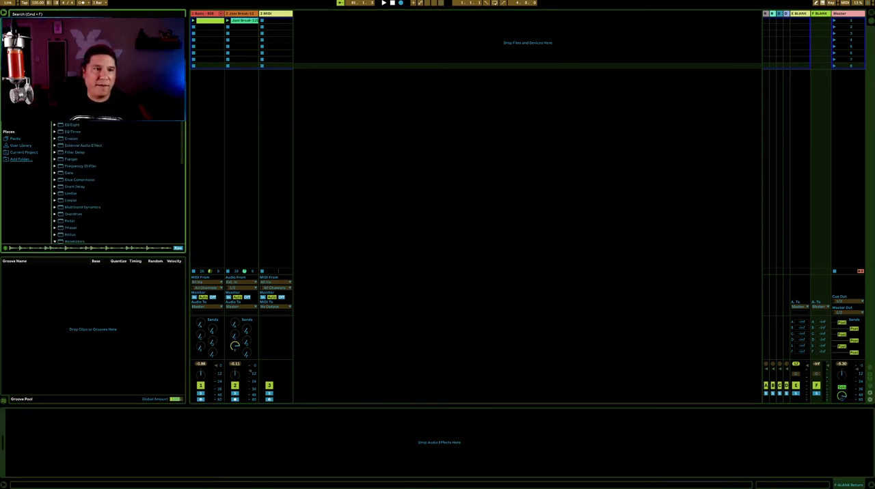
scroll(116, 183, down, 5)
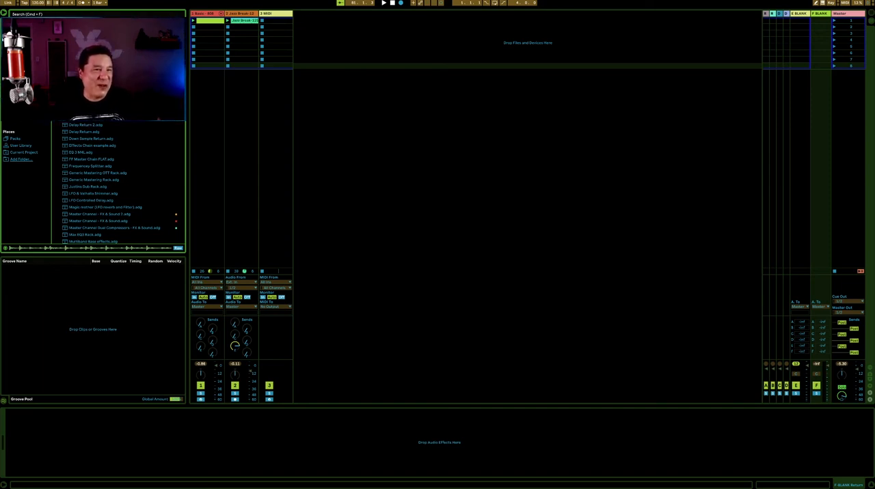
scroll(118, 184, down, 10)
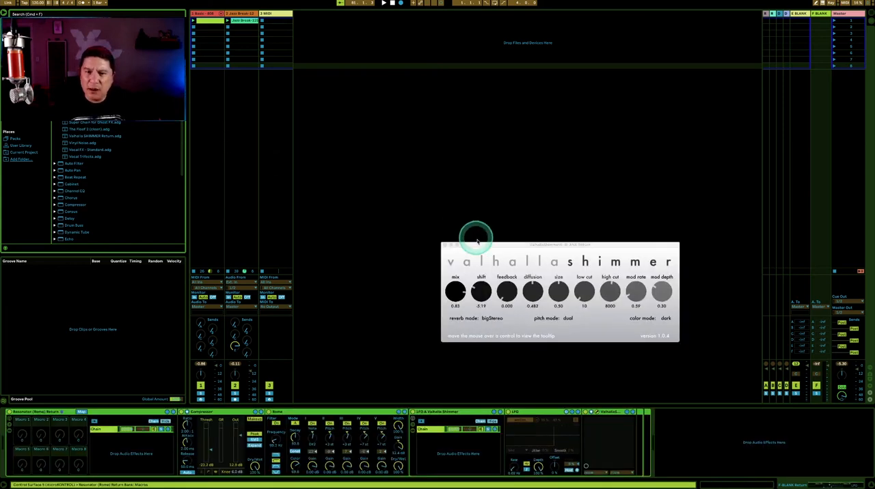
drag(478, 241, 473, 185)
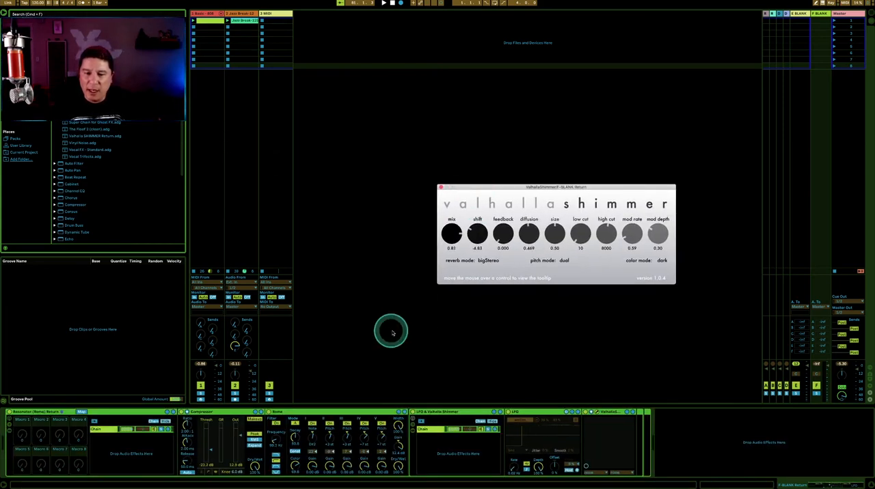
Unfold the ValhallaShimmer device in the Rome return rack and examine the LFO's list of mapped parameters
click(280, 412)
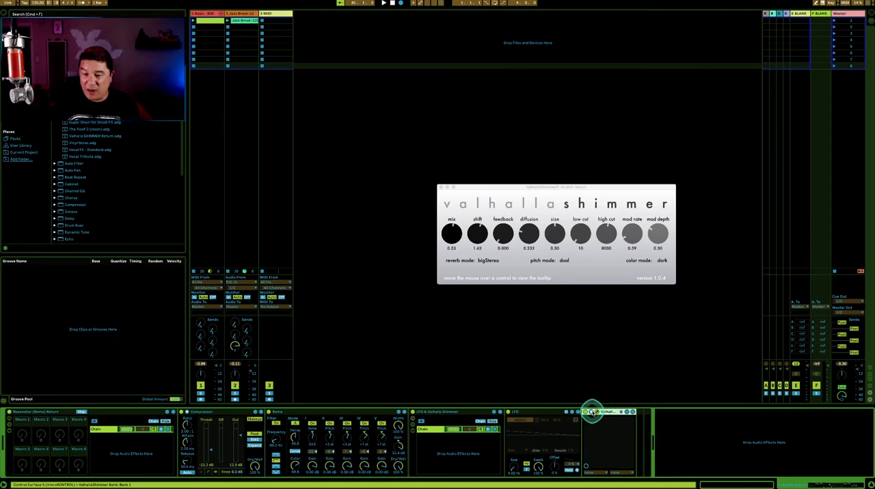
click(592, 412)
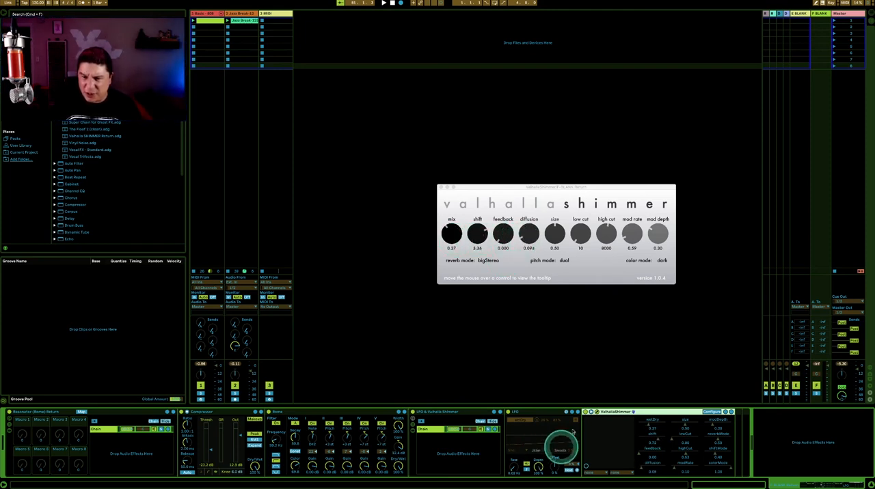
click(576, 423)
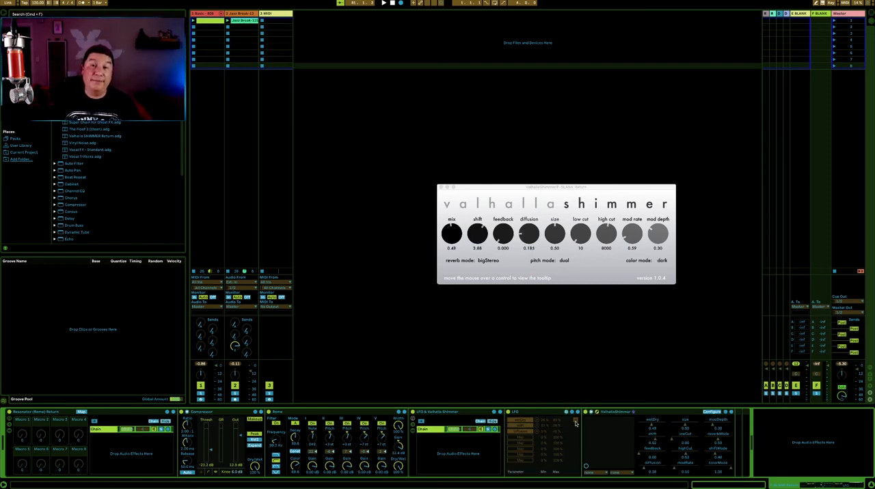
click(576, 423)
Close the ValhallaShimmer window and play the drum loops with the Jazz Break track's send F turned up
click(348, 218)
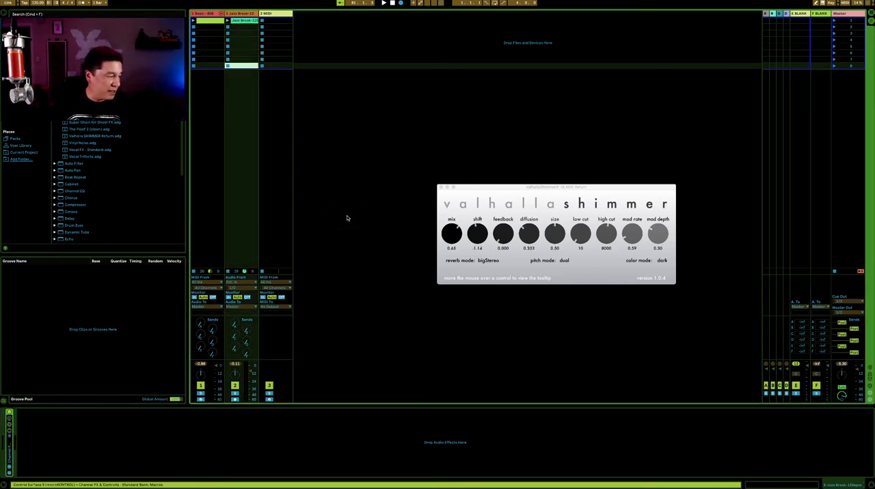
click(348, 217)
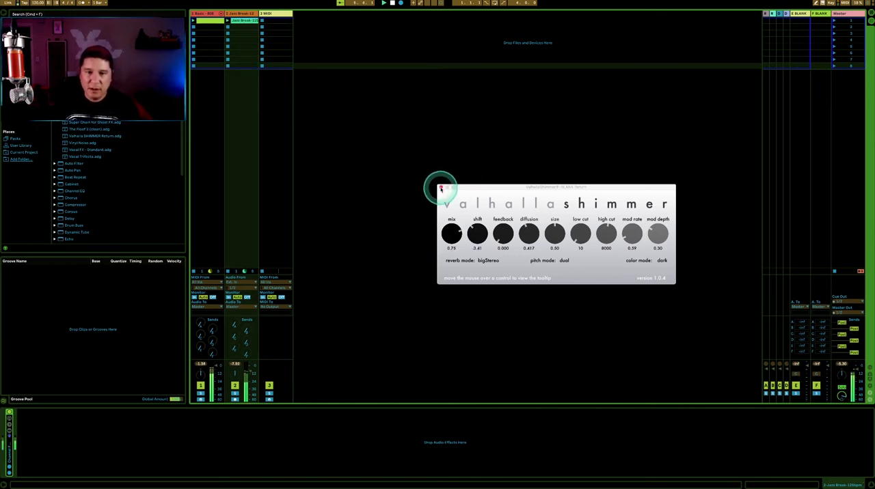
click(440, 188)
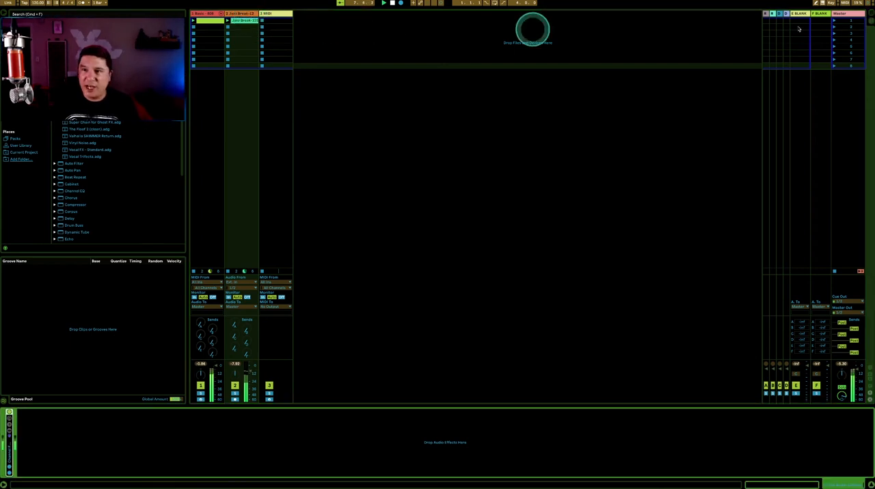
click(820, 15)
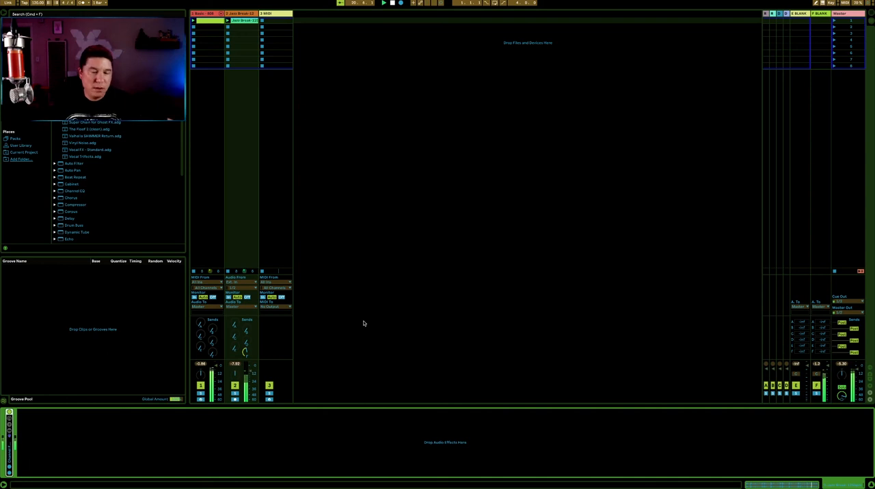
click(819, 14)
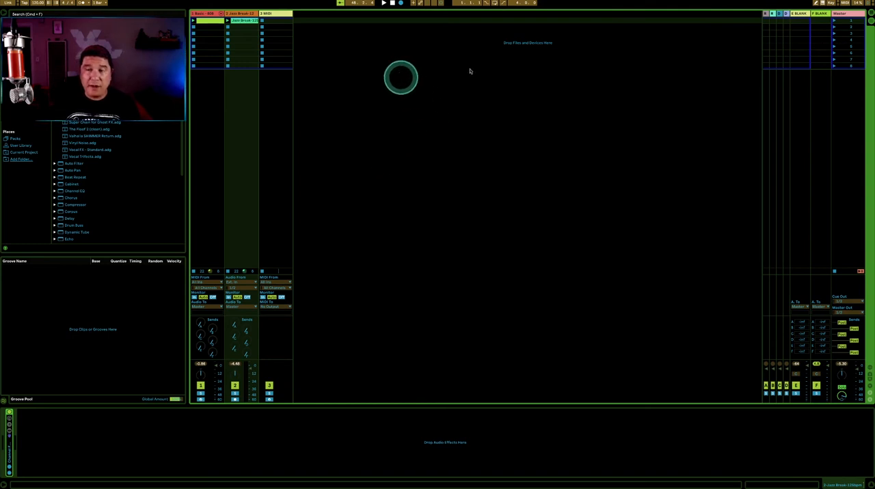
Find the bcResonCtrl device in the browser and load it onto MIDI track 3
click(804, 13)
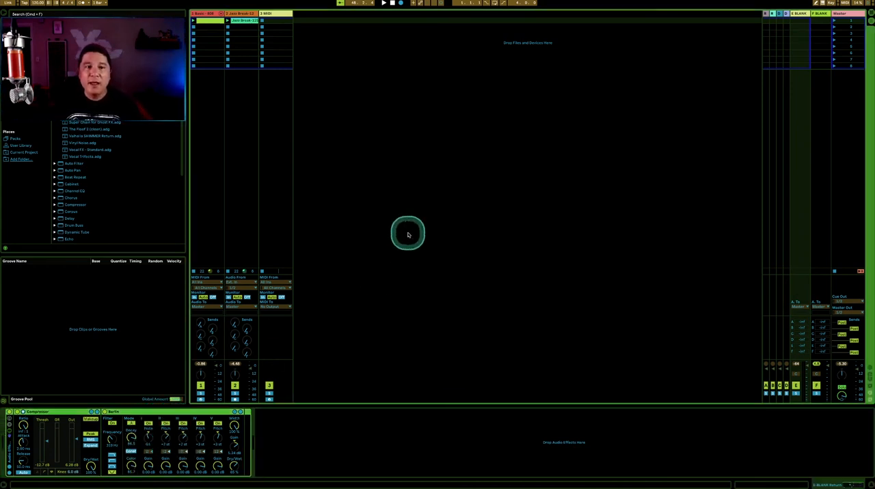
scroll(116, 181, up, 10)
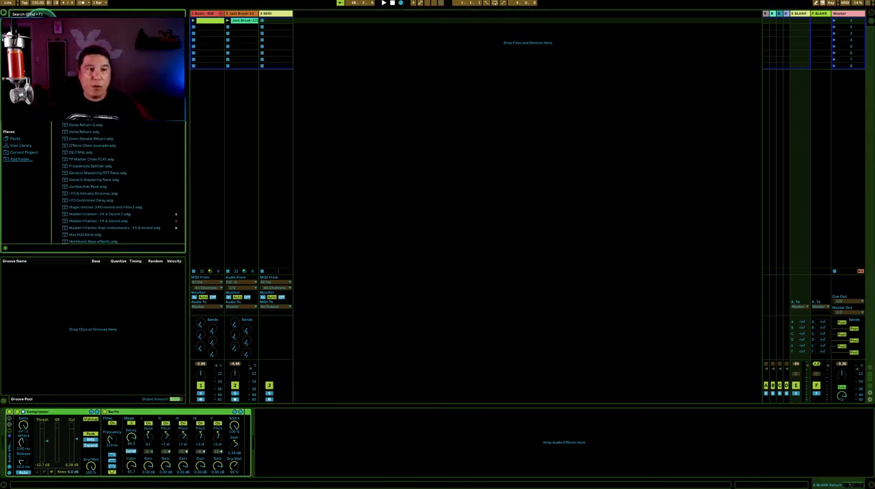
scroll(116, 181, up, 10)
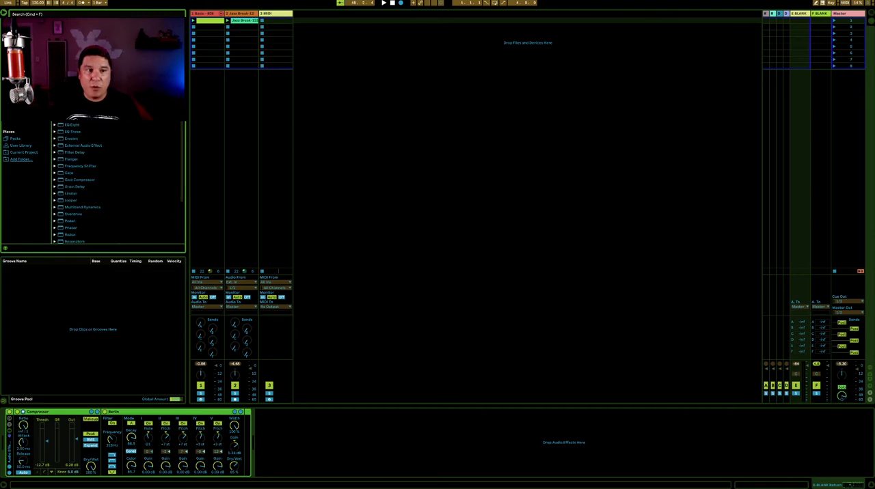
click(276, 20)
click(33, 14)
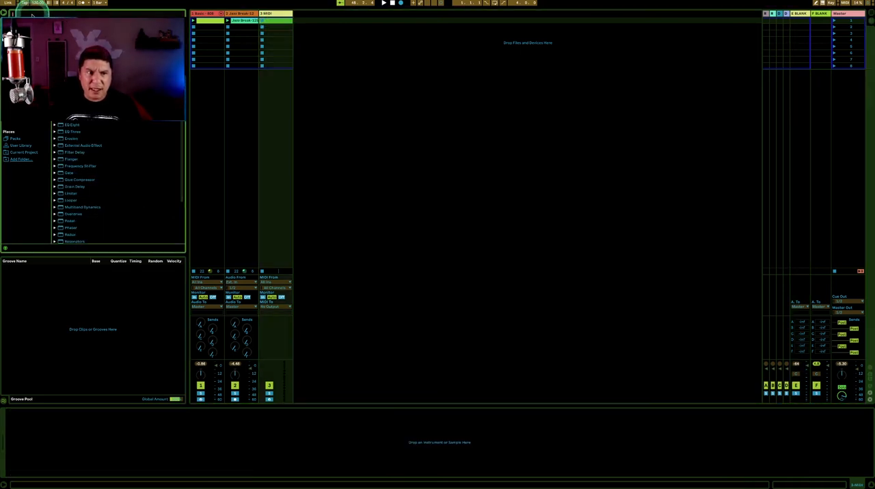
text(serum)
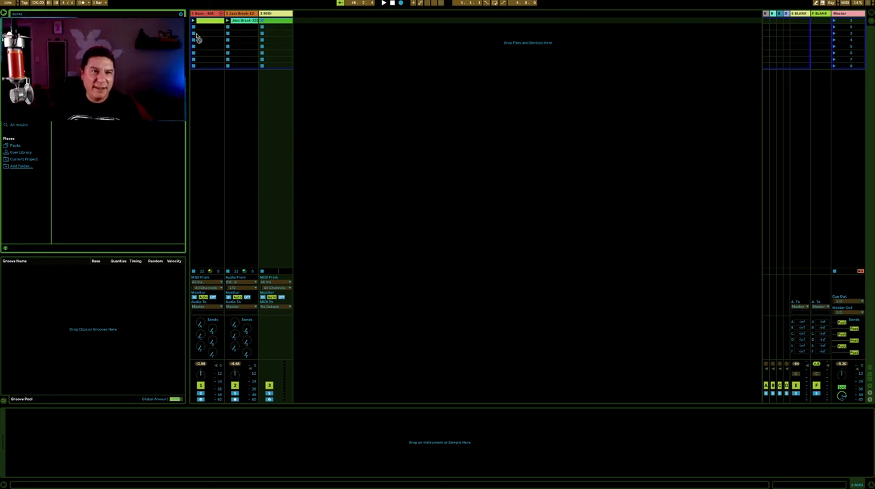
click(265, 15)
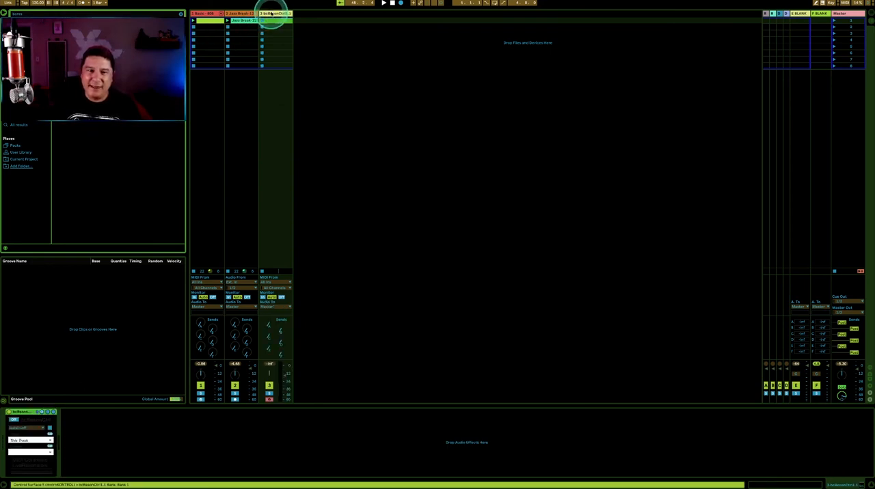
click(342, 75)
click(238, 268)
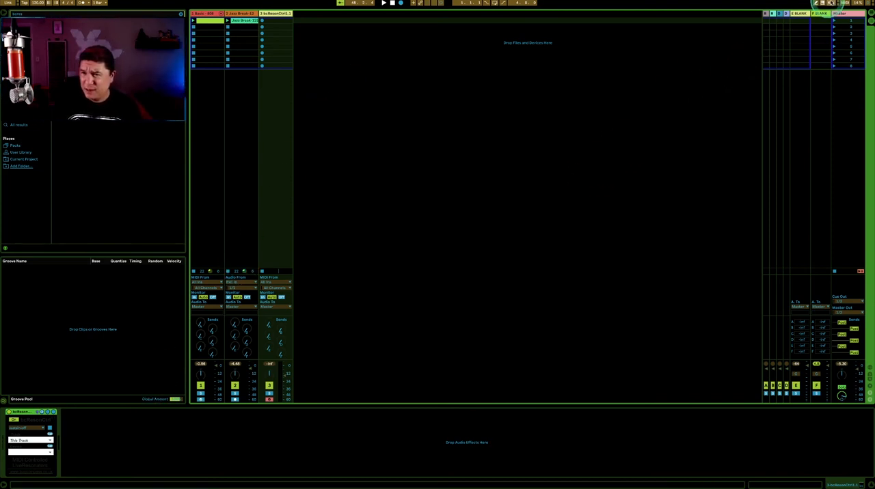
Set bcResonCtrl to control the Rome Resonators on the F-BLANK Return track
click(818, 14)
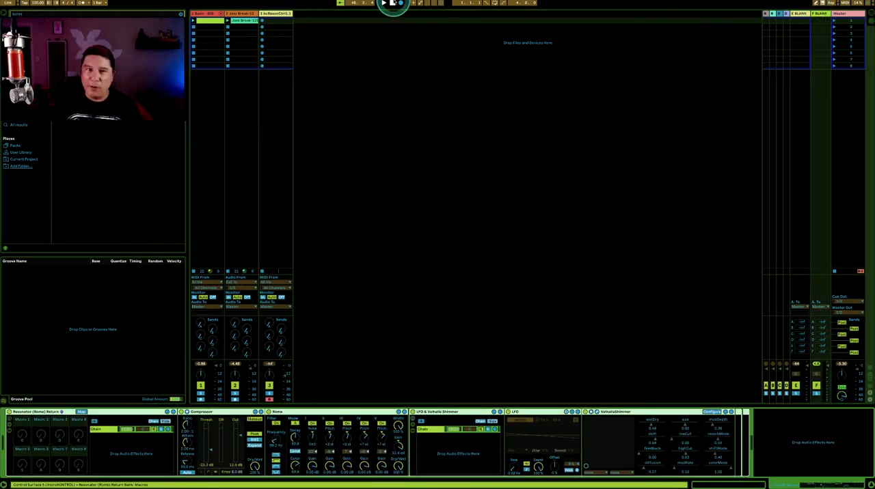
click(279, 13)
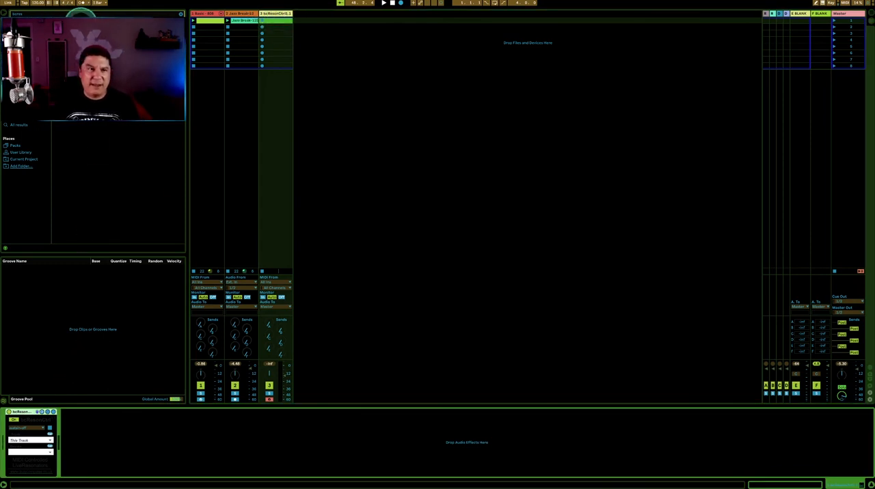
click(32, 442)
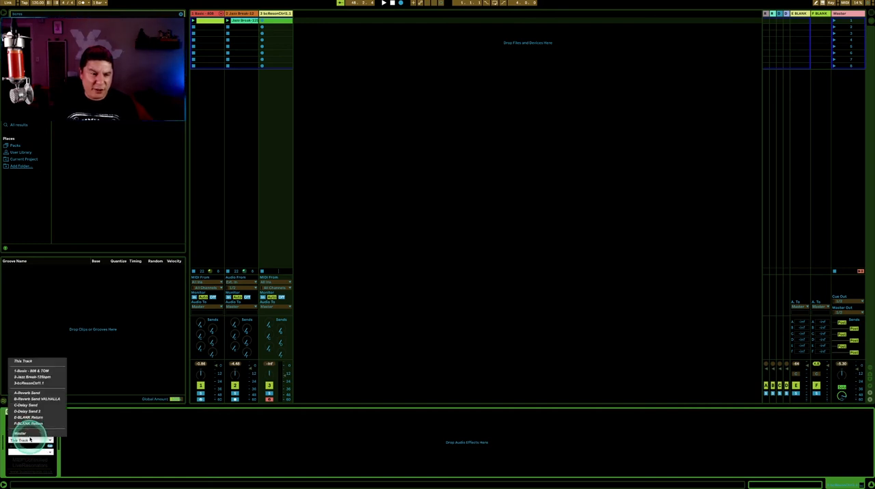
click(43, 423)
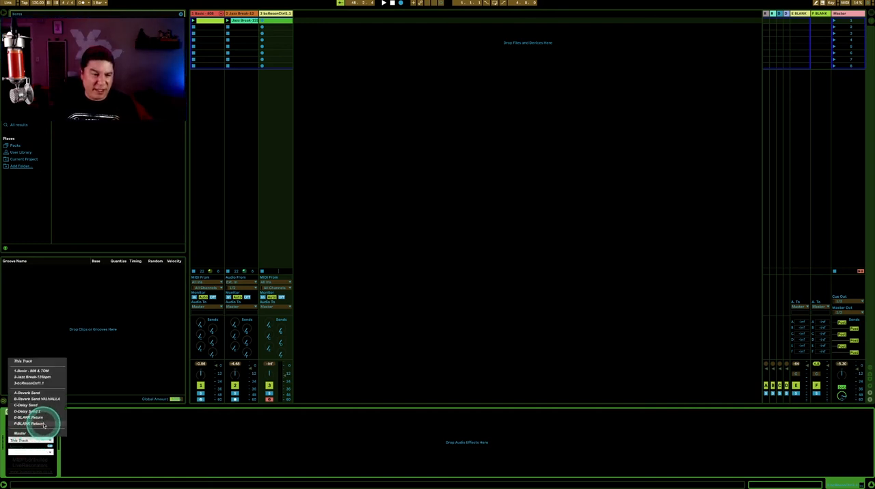
click(36, 452)
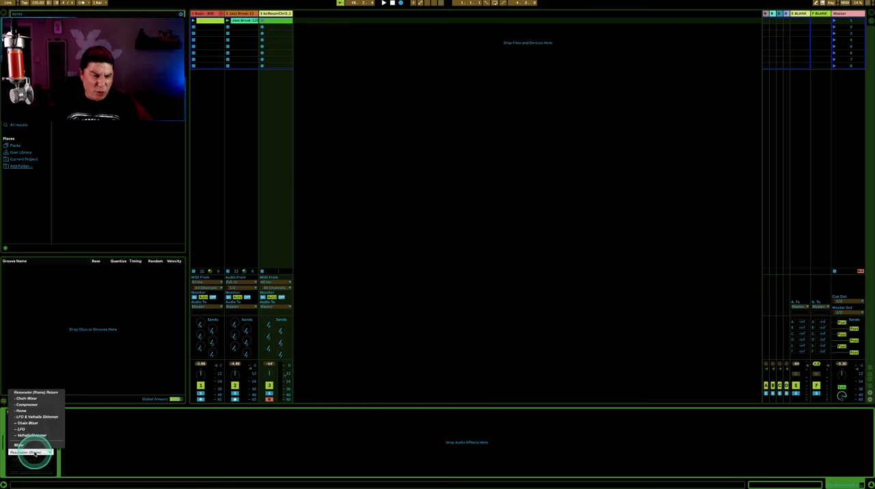
click(26, 411)
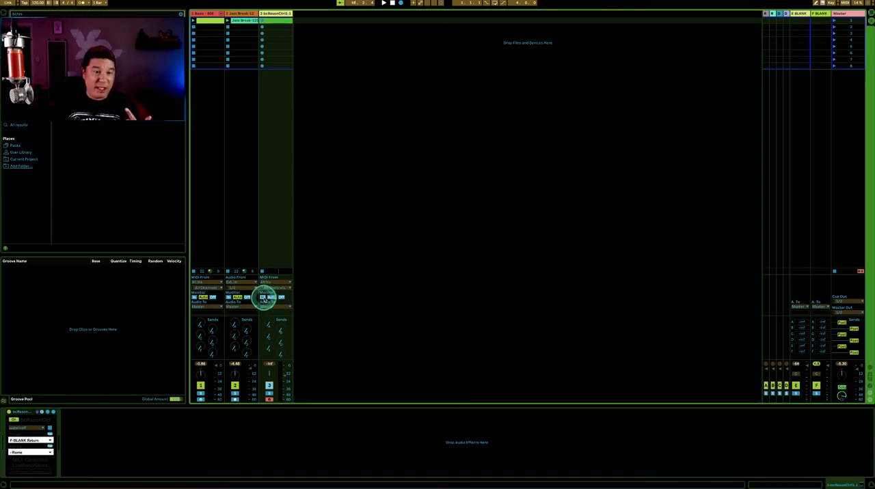
Set the bcResonCtrl track's MIDI input to the MPK mini play keyboard
click(271, 282)
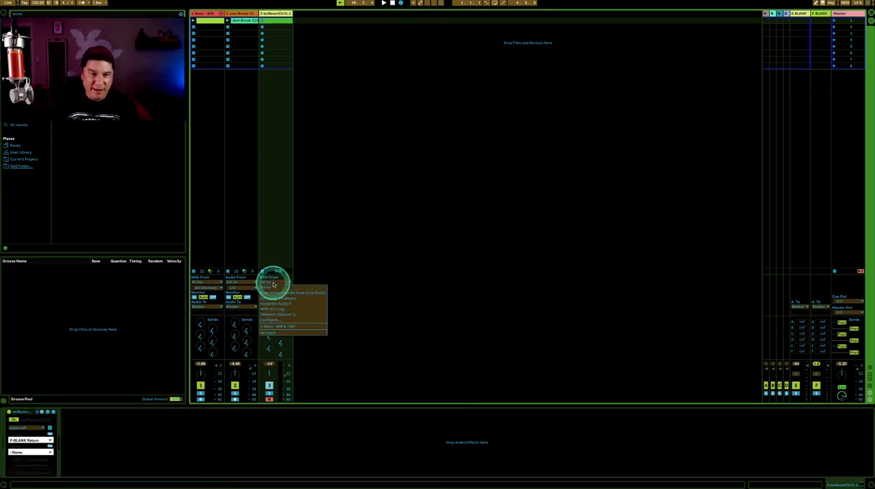
click(300, 308)
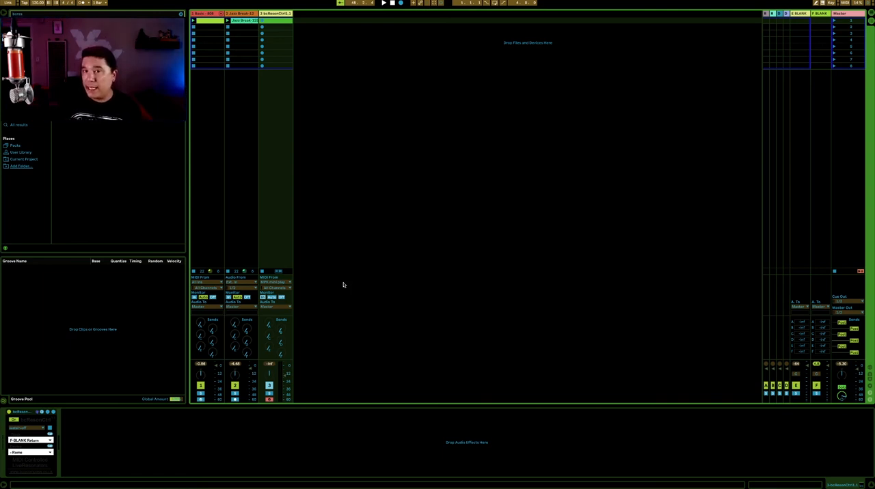
click(343, 285)
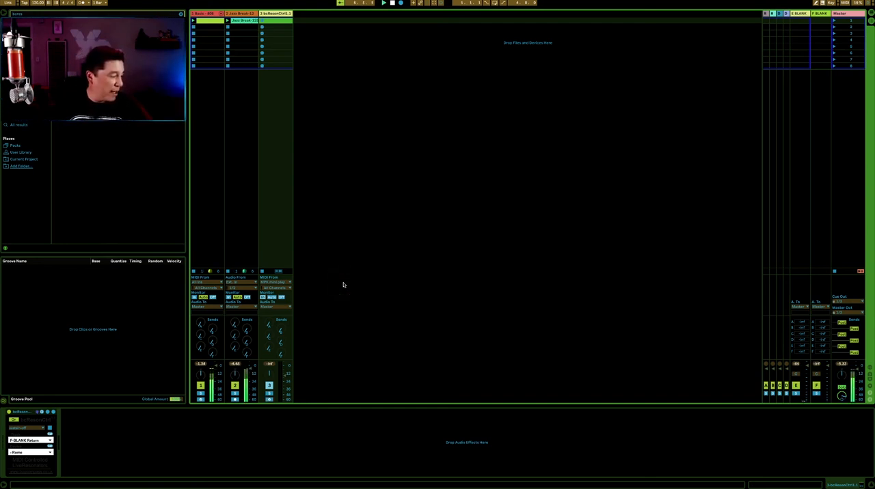
Turn up send F on the Jazz Break track while the loops play, and select return track E
key(Left)
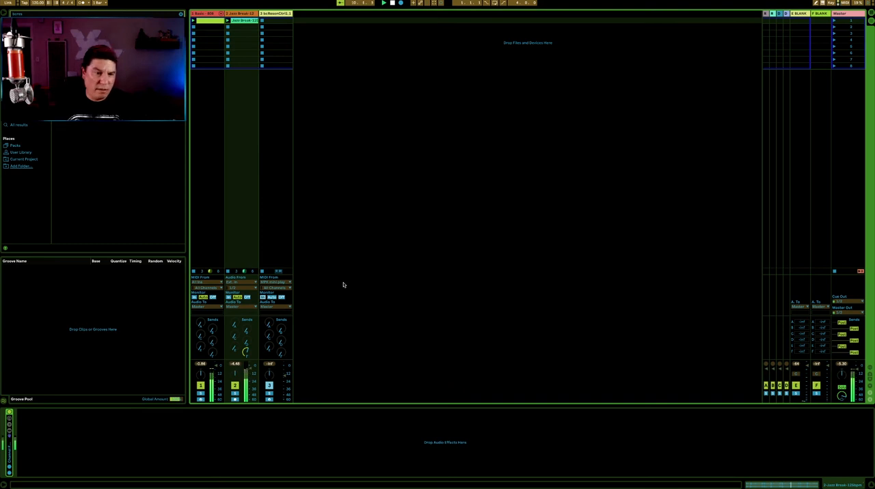
drag(245, 353, 246, 354)
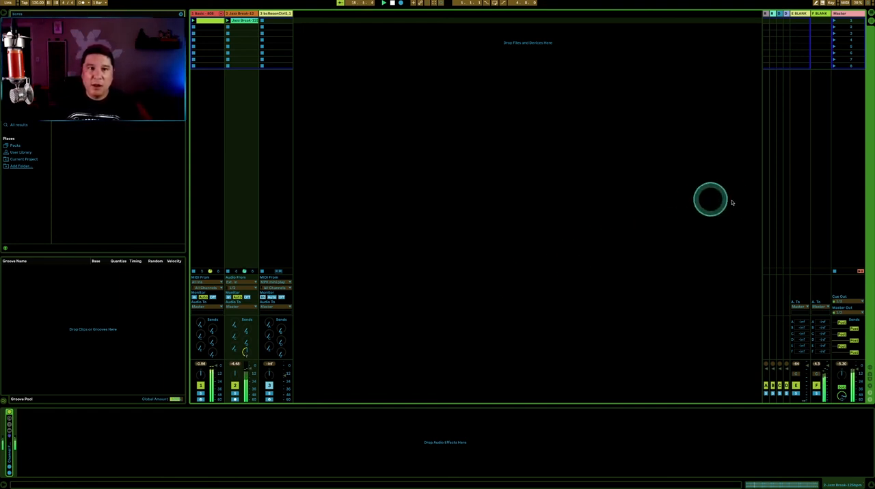
click(800, 15)
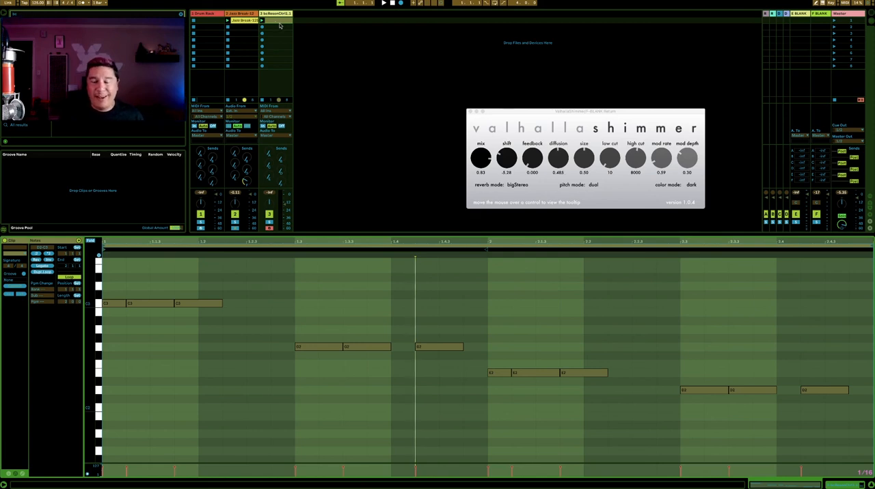
Launch the MIDI clip on the bcResonCtrl track and raise the Jazz Break track's send F to about -17 dB
click(264, 21)
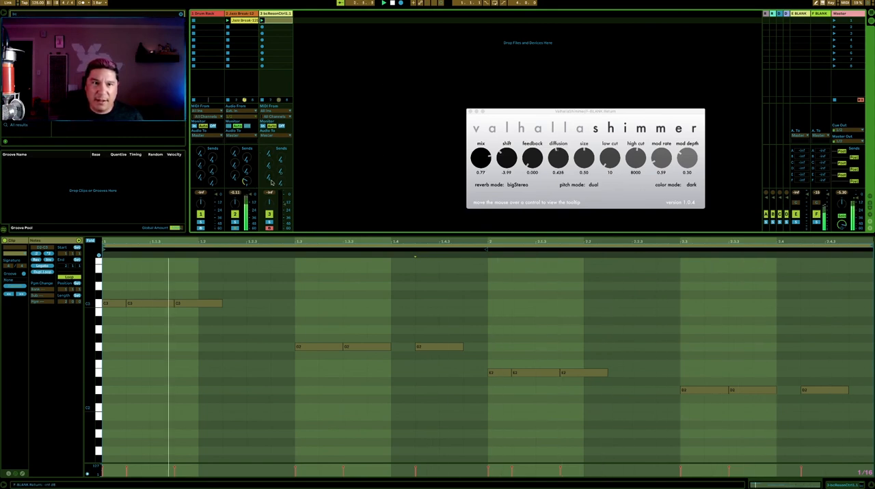
drag(247, 181, 247, 174)
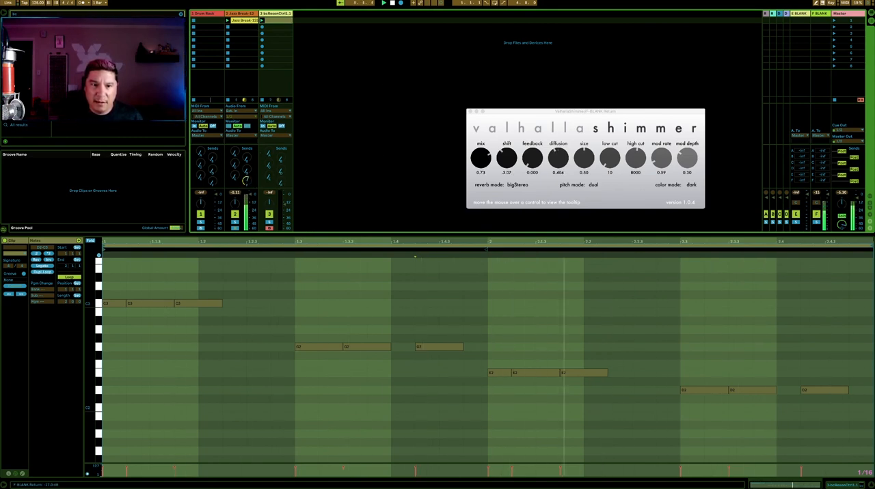